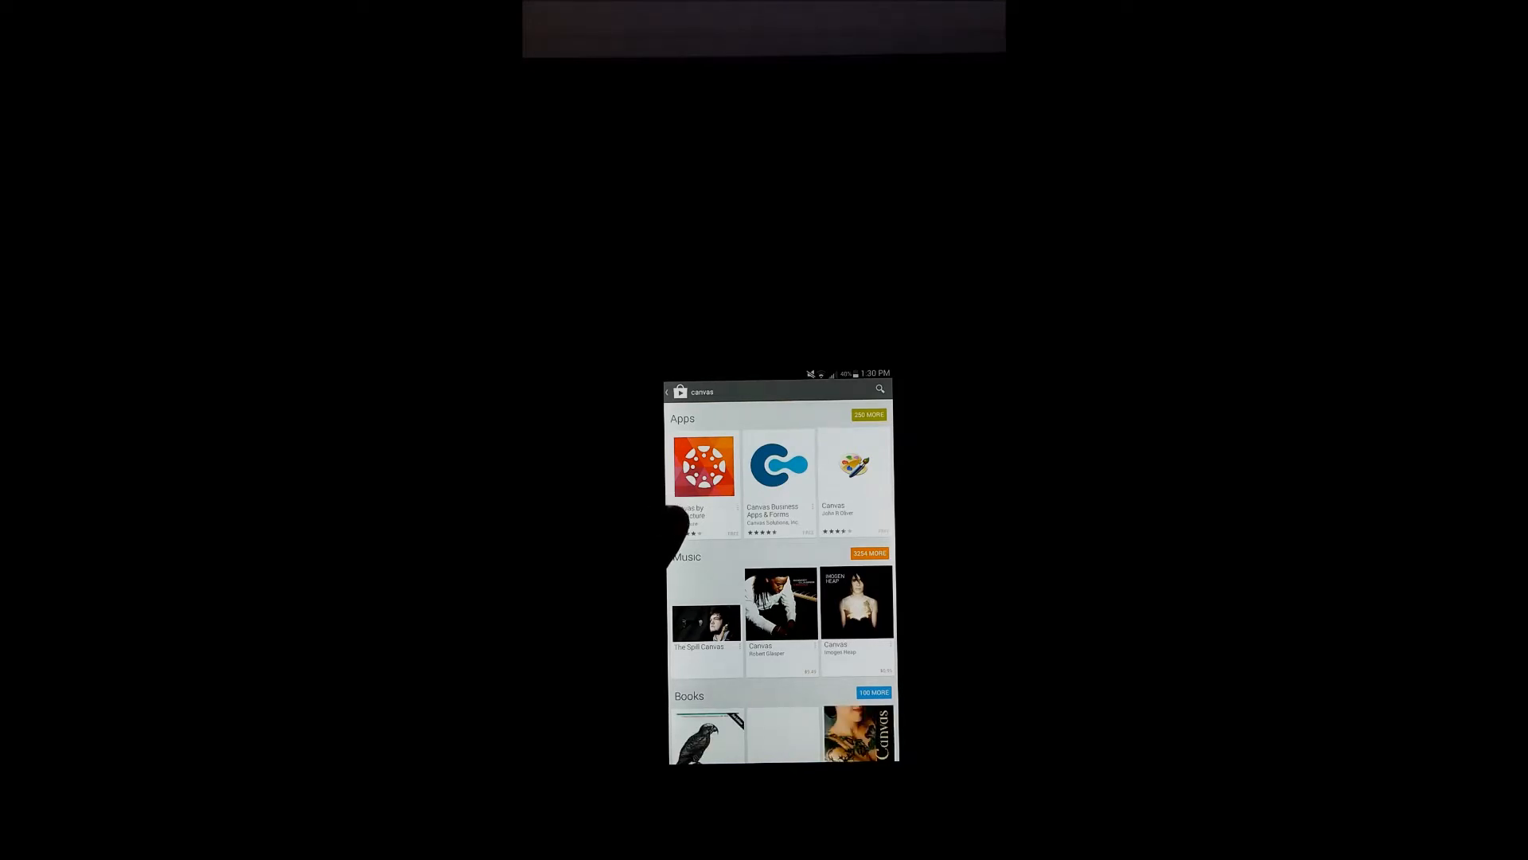
Begin installing Canvas by Instructure from its Play Store page, accepting the permissions
{"action": "left_click", "coordinate": [703, 466]}
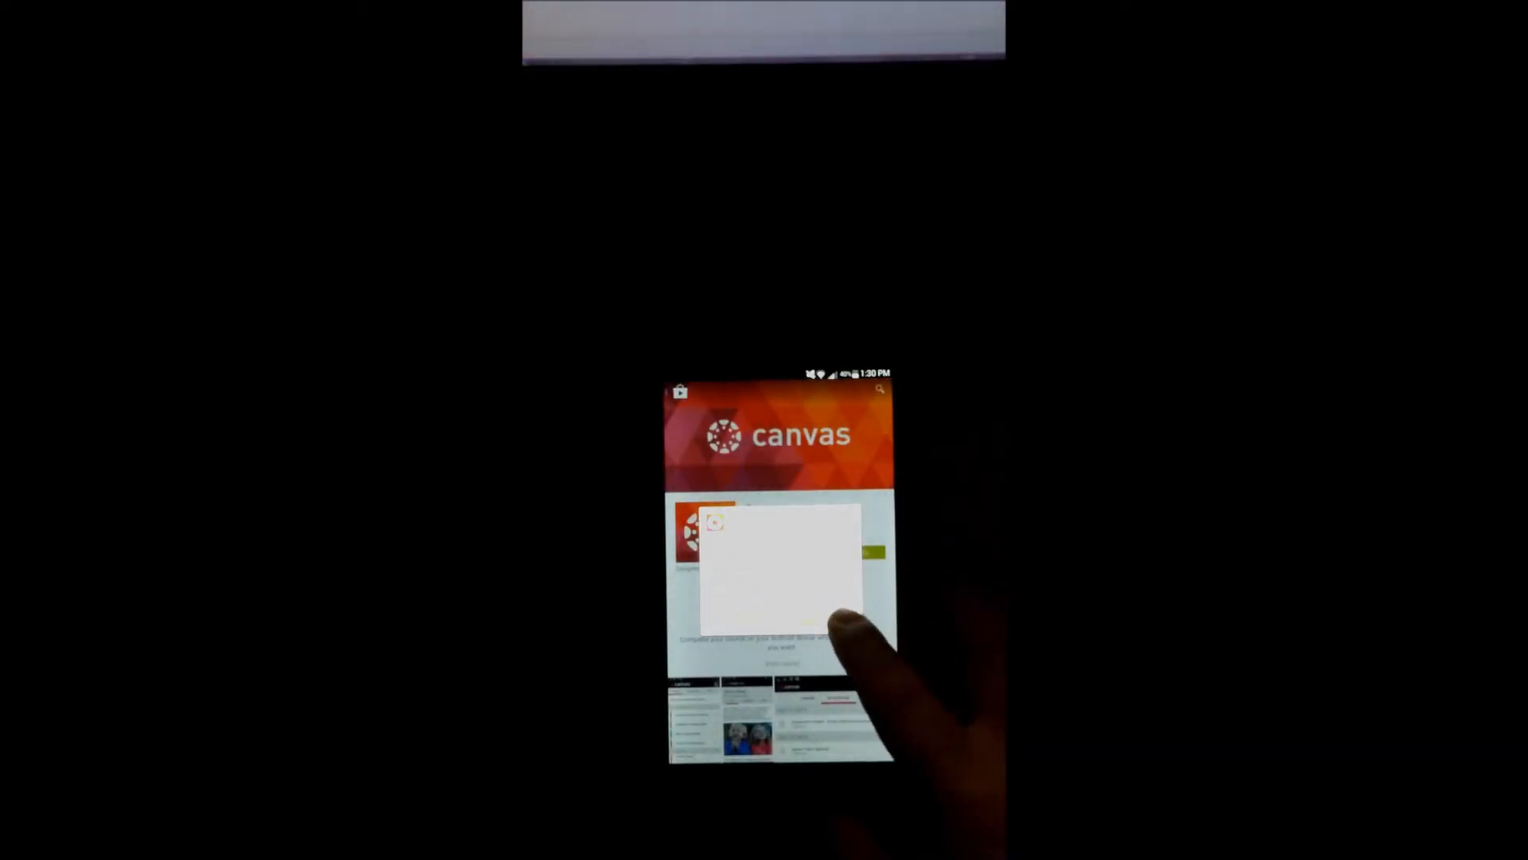
{"action": "left_click", "coordinate": [833, 619]}
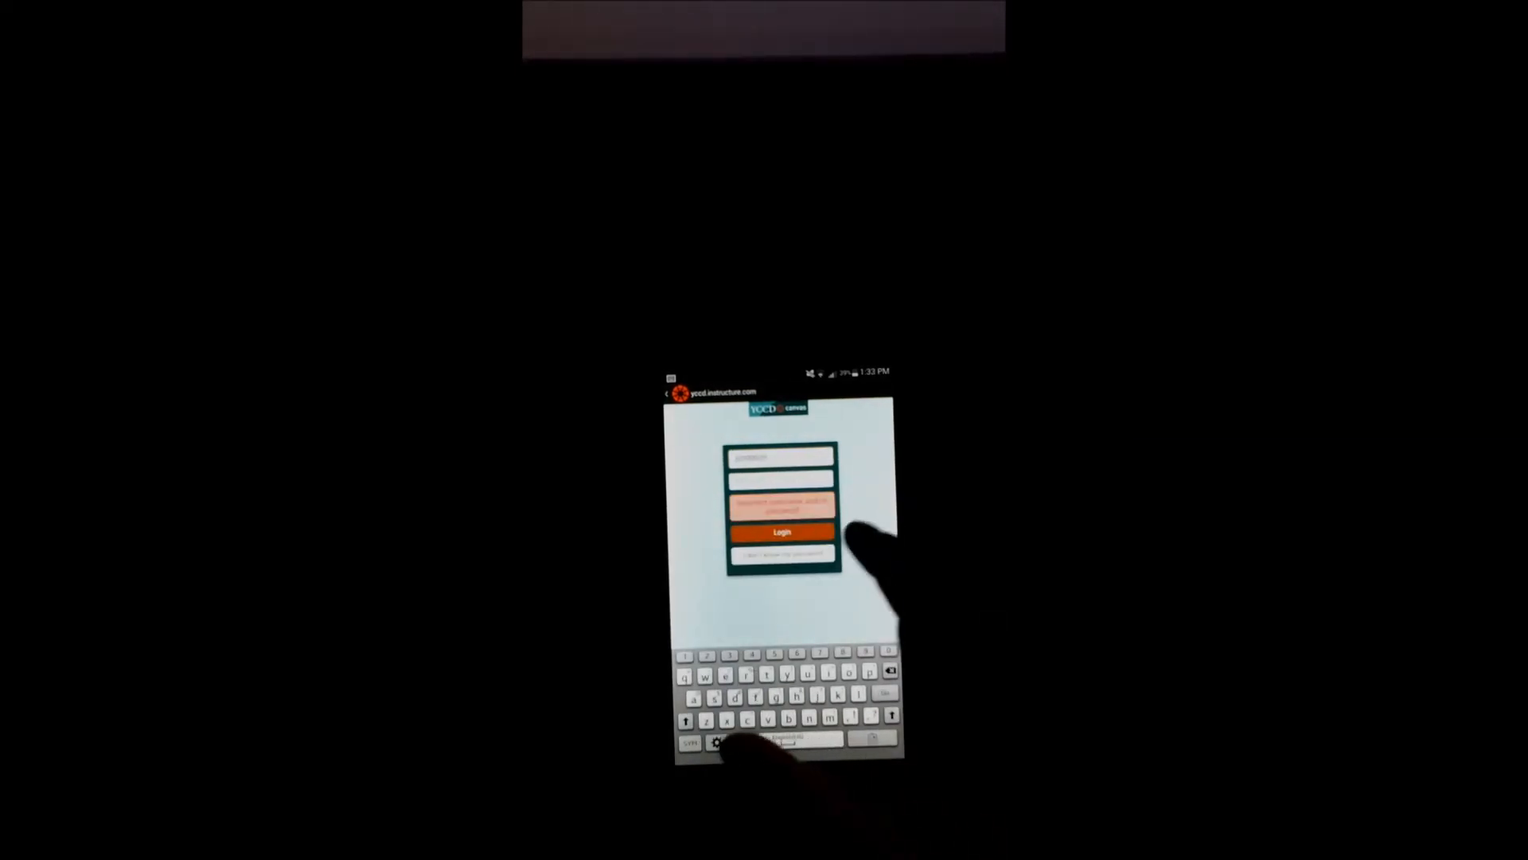
Enter the account password, submit the login and authorize the app's account access
{"action": "left_click", "coordinate": [782, 479]}
{"action": "left_click", "coordinate": [782, 532]}
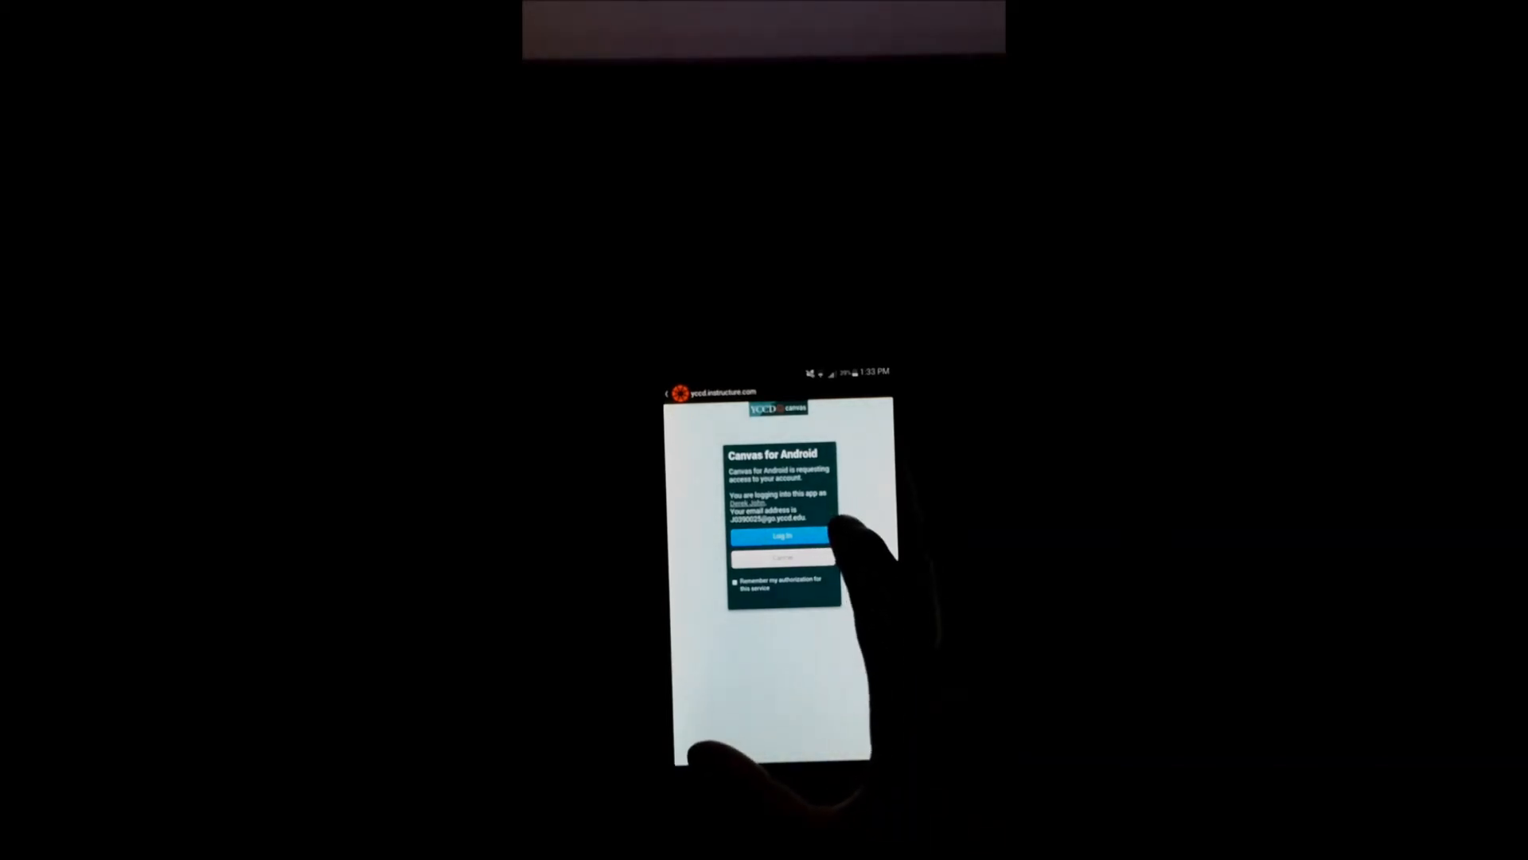
{"action": "left_click", "coordinate": [786, 536]}
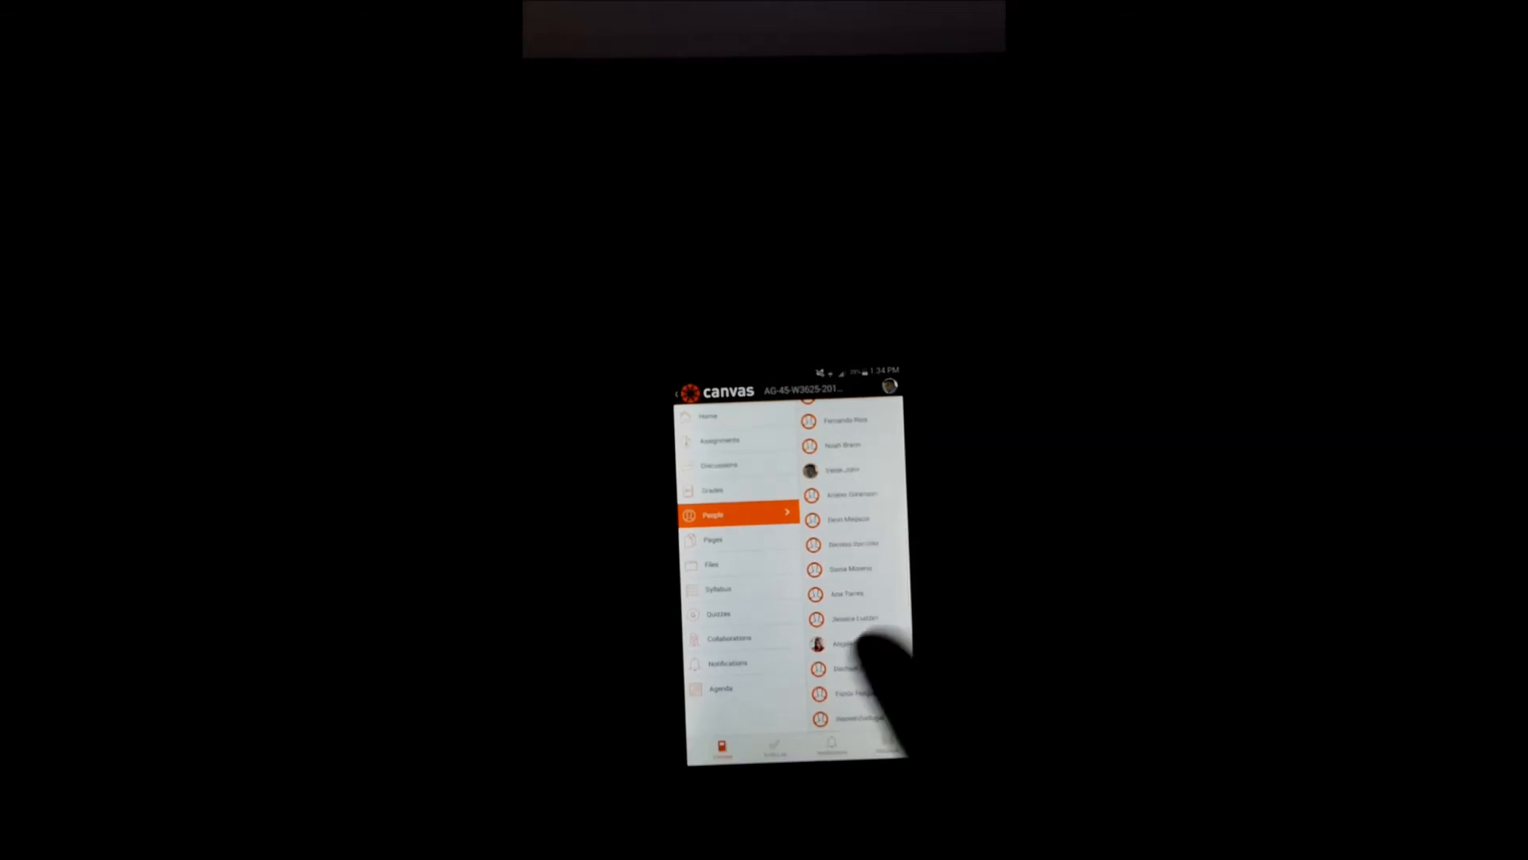
{"action": "scroll", "coordinate": [854, 573], "scroll_direction": "down", "scroll_amount": 2}
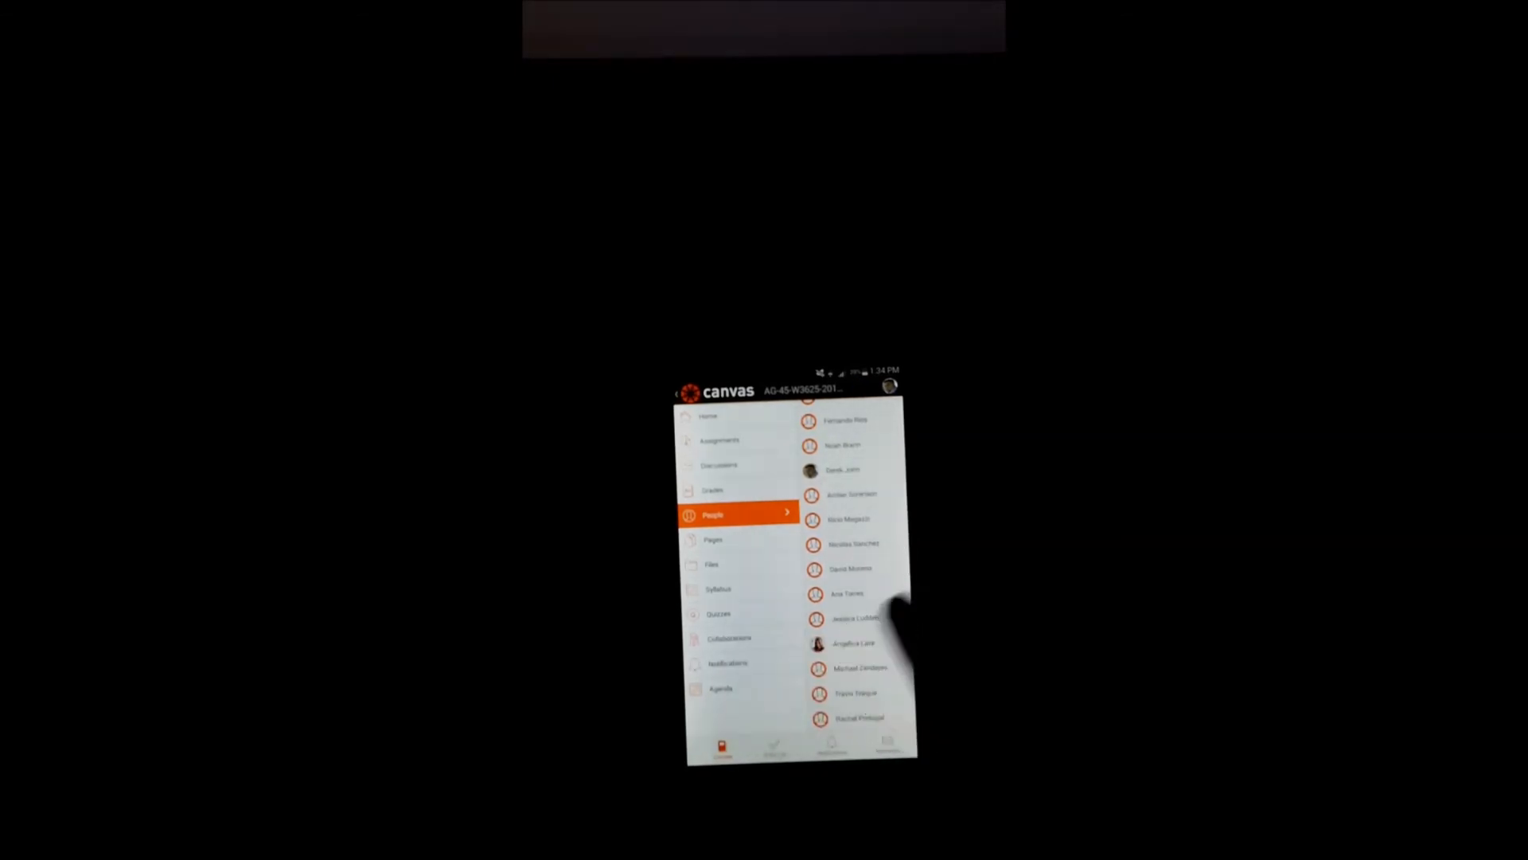